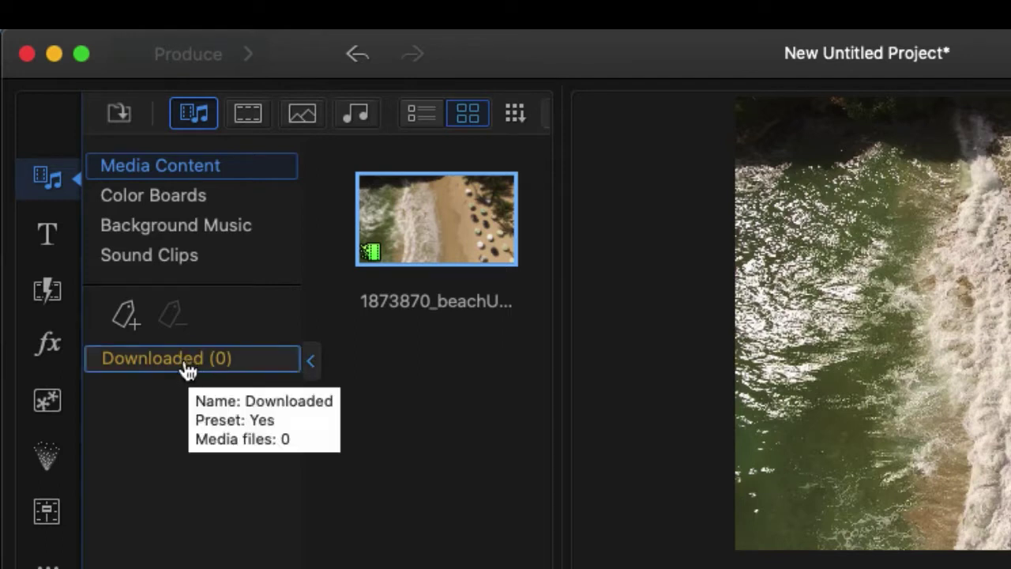
# - Hide the media library's category list so only the beach clip shows
pyautogui.click(313, 369)
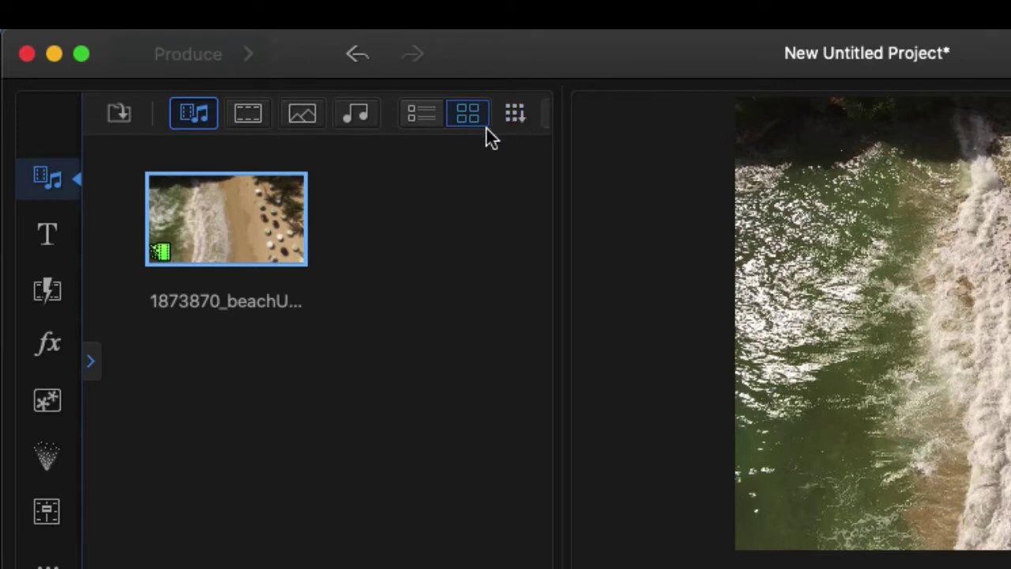
# - Check the beach clip's info, then restore the category list with Media Content, Color Boards, Background Music and Sound Clips
pyautogui.moveTo(238, 248)
pyautogui.click(90, 361)
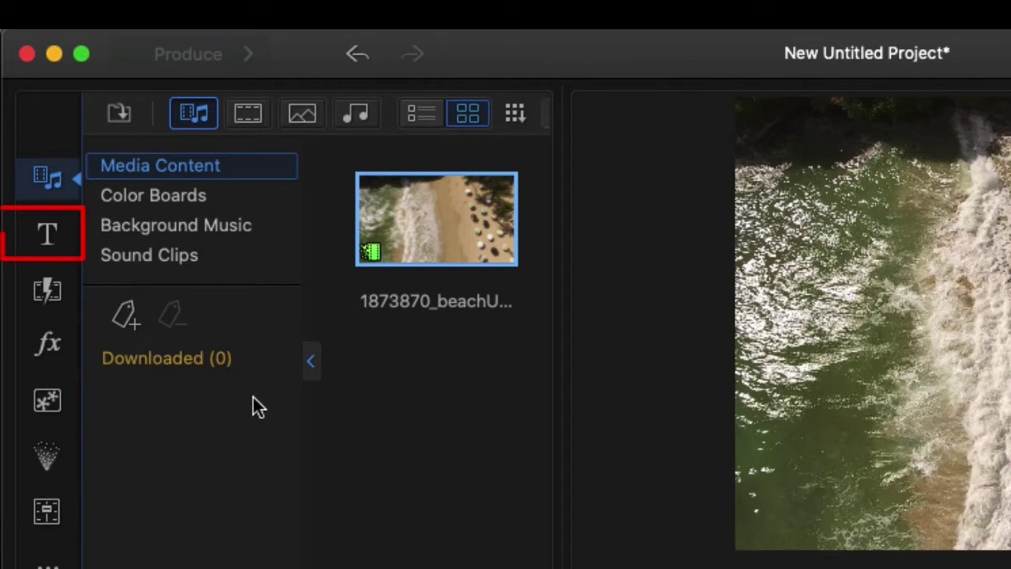
# - Switch to the title templates and browse the General category
pyautogui.click(45, 246)
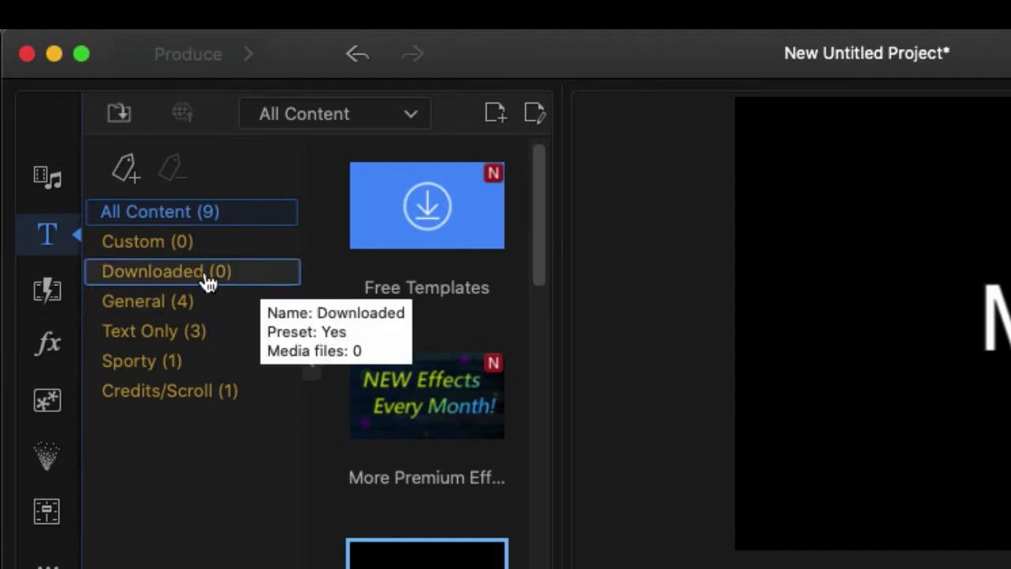
pyautogui.click(180, 316)
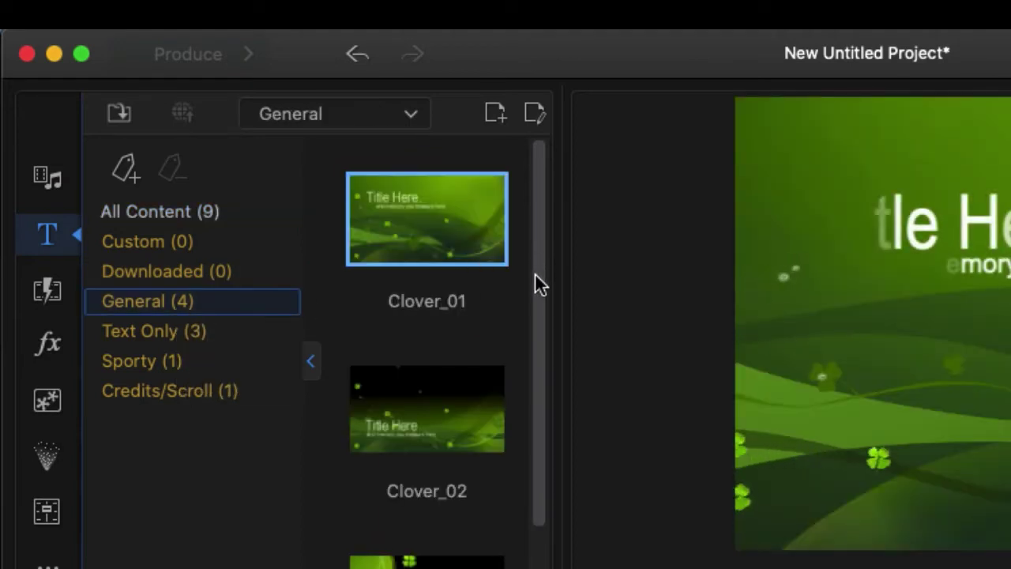
pyautogui.moveTo(535, 273); pyautogui.dragTo(517, 463)
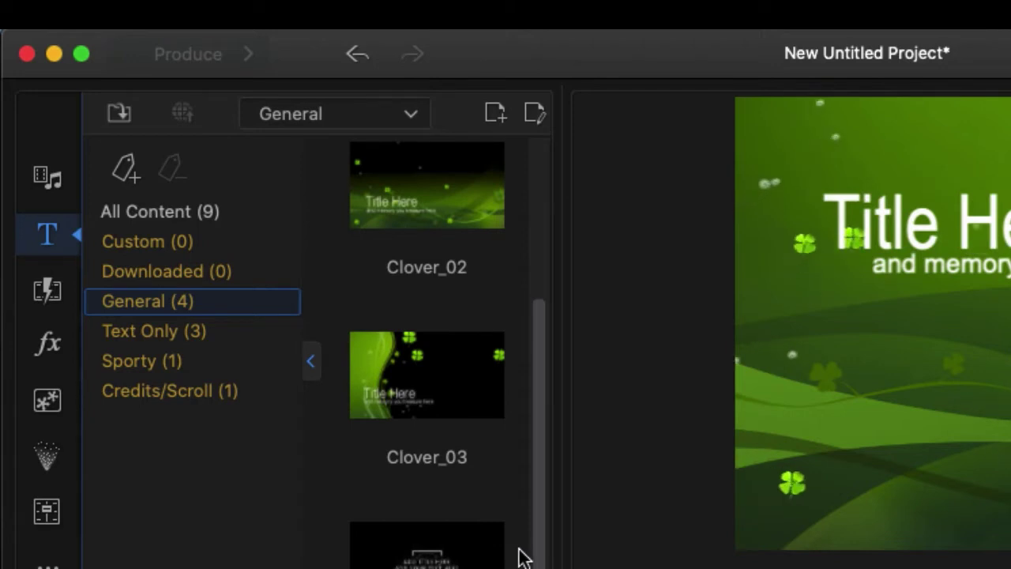
pyautogui.scroll(3, 523, 557)
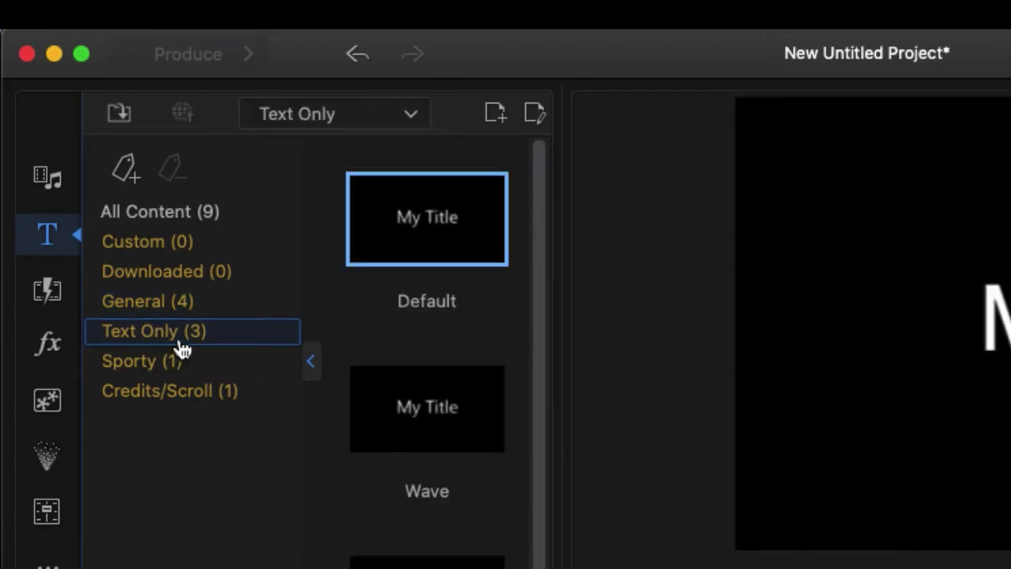
pyautogui.scroll(-2, 534, 284)
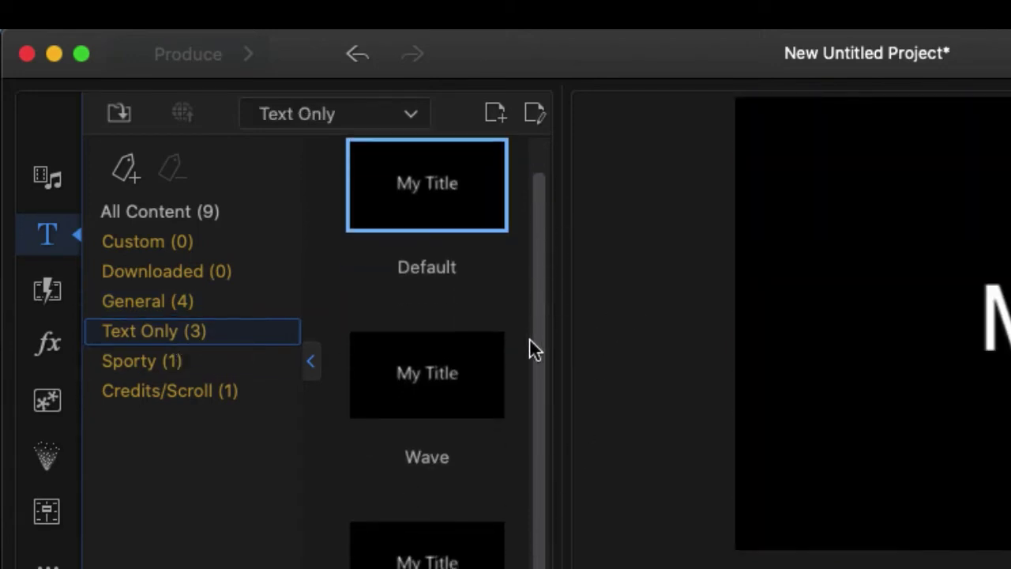
# - Collapse the category list, pick Credits/Scroll then Downloaded from the dropdown, and restore the list
pyautogui.click(313, 365)
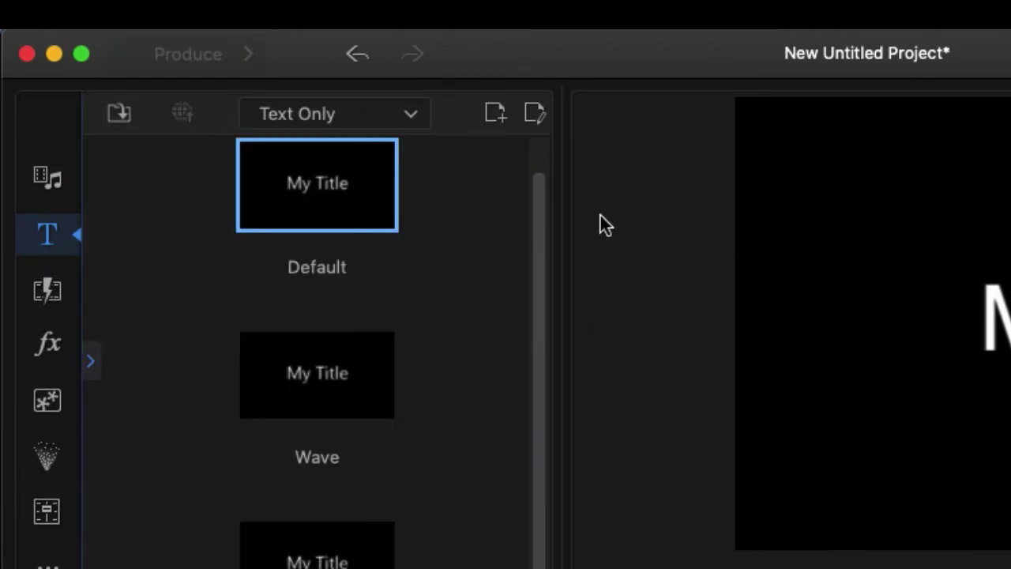
pyautogui.click(411, 115)
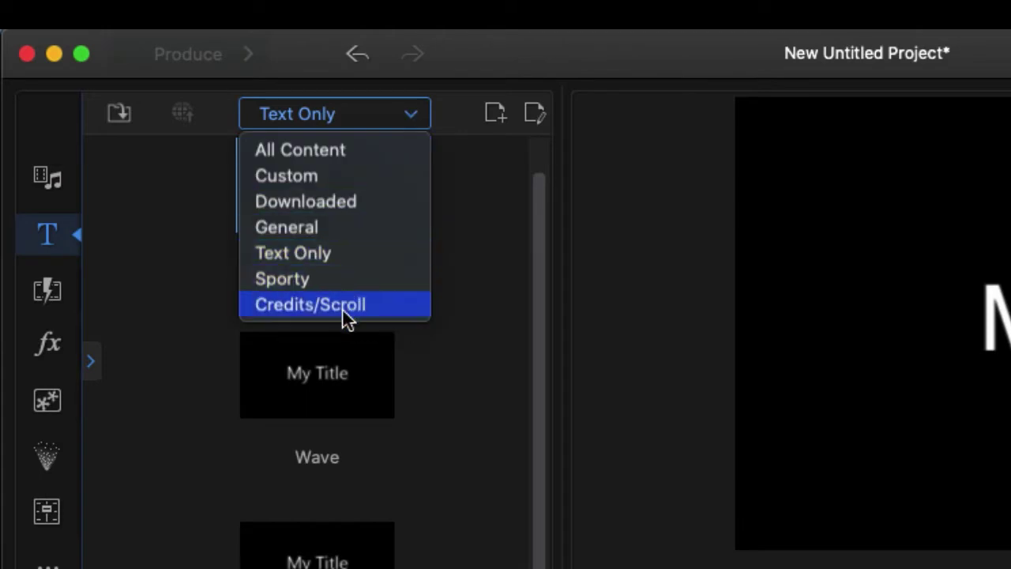
pyautogui.click(345, 306)
pyautogui.click(420, 120)
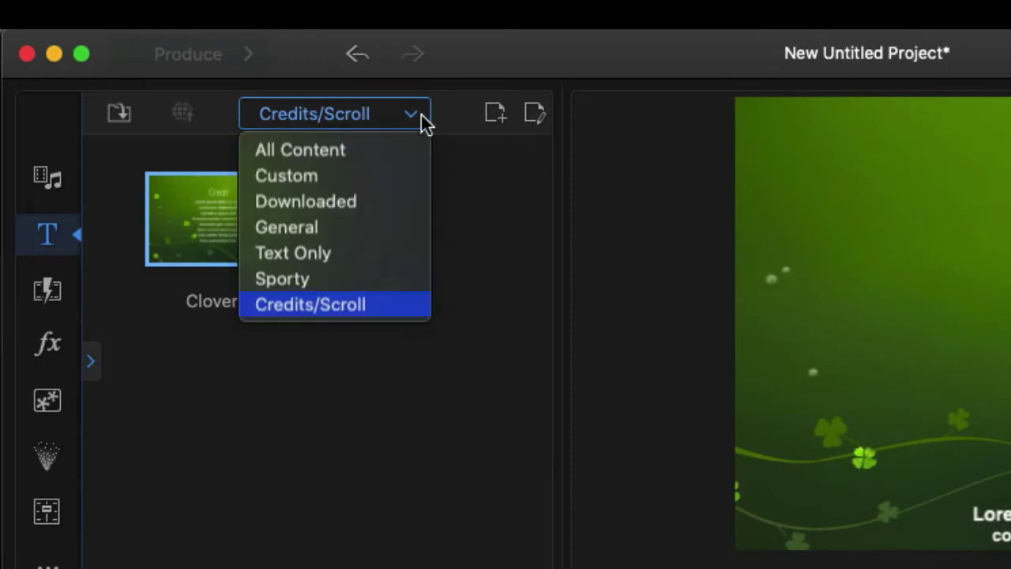
pyautogui.click(321, 207)
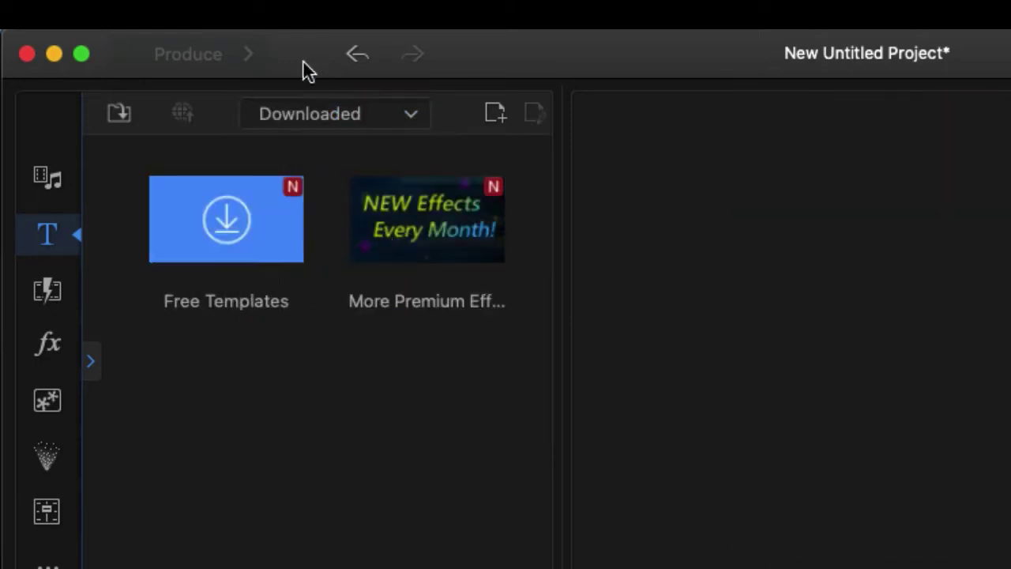
pyautogui.click(89, 360)
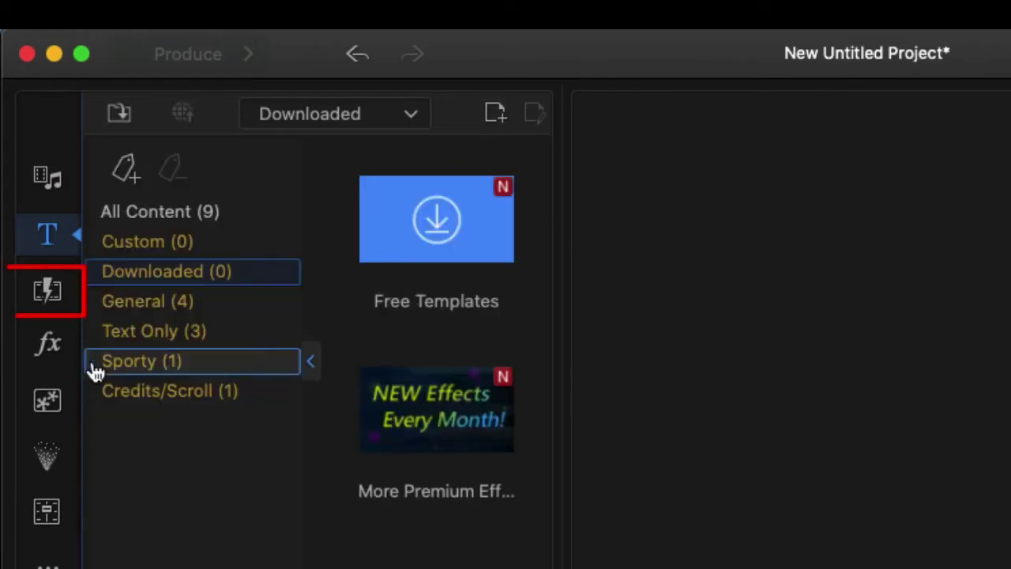
# - Preview the Geometric Cross 2 and Diagonal transitions, then show the Audio and Glitch categories
pyautogui.click(54, 299)
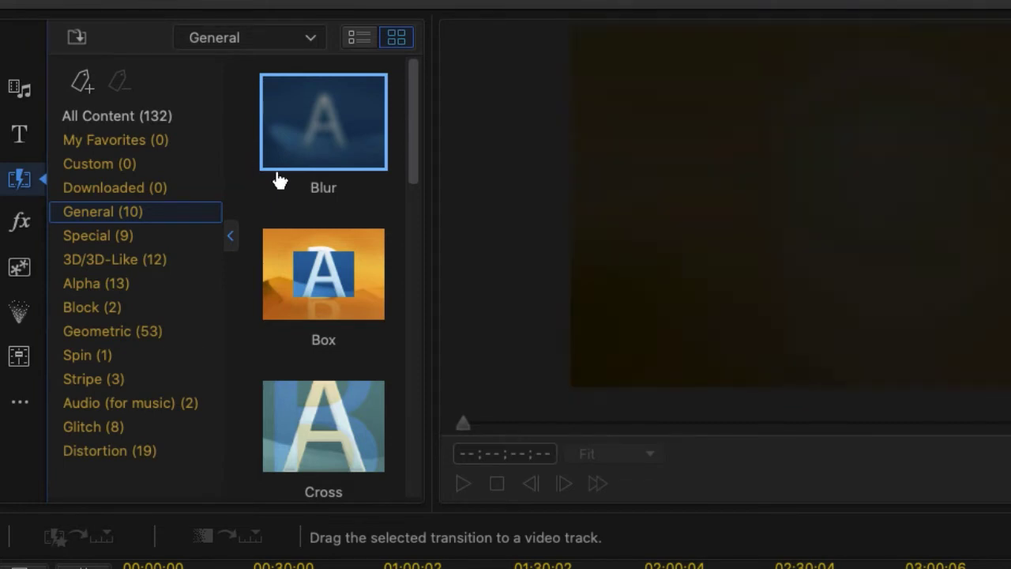
pyautogui.click(134, 339)
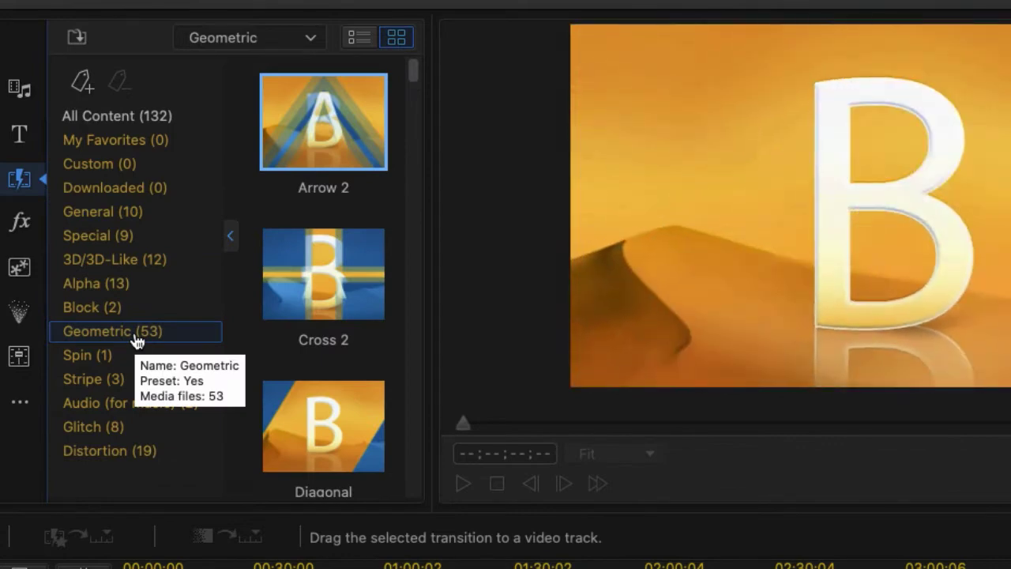
pyautogui.click(316, 291)
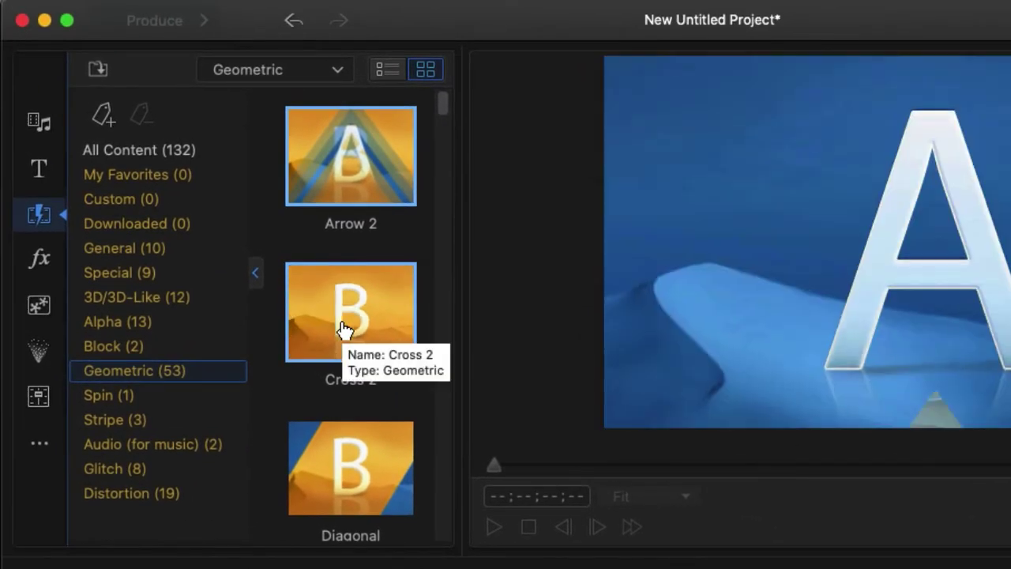
pyautogui.click(341, 472)
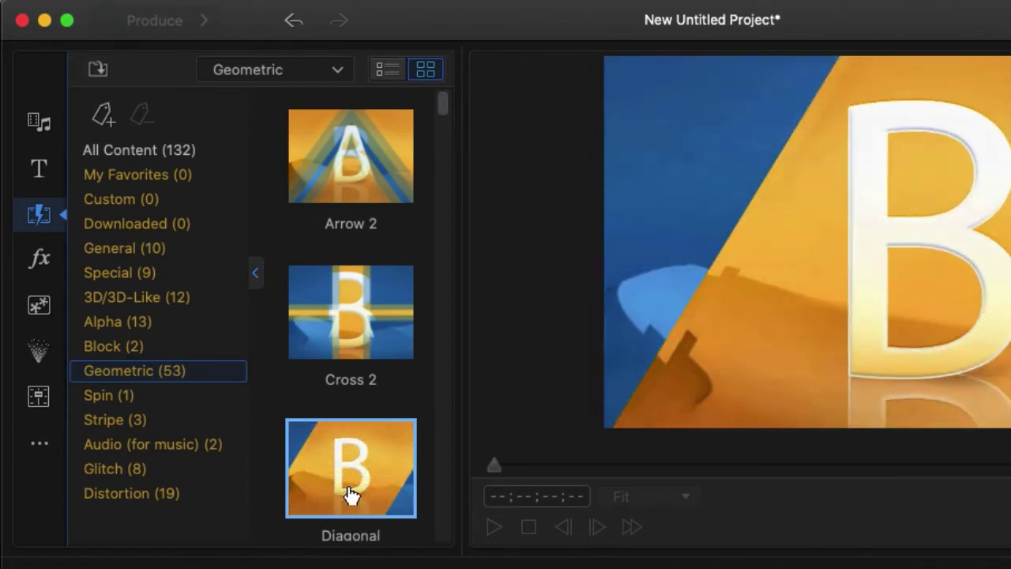
pyautogui.click(178, 447)
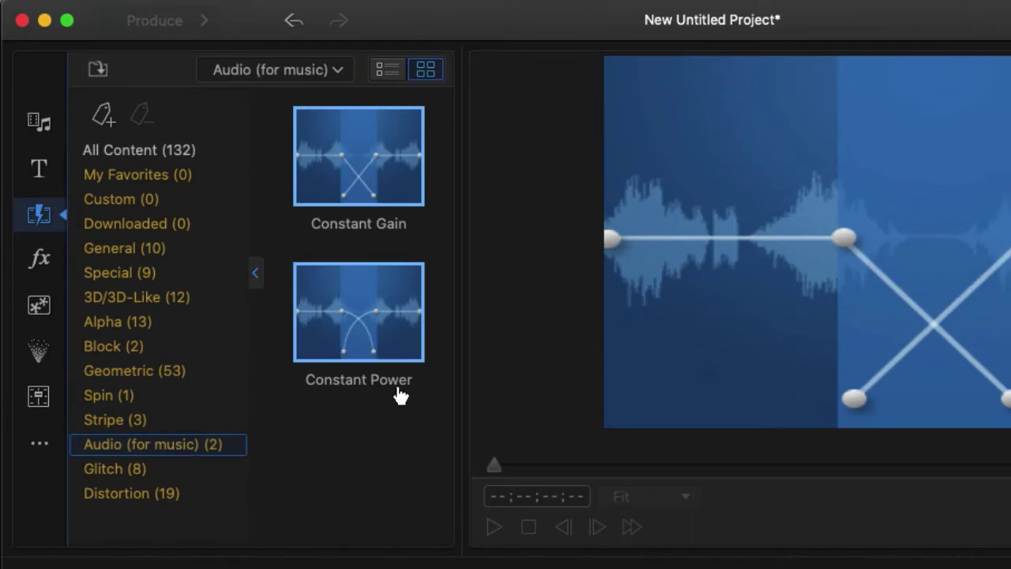
pyautogui.click(137, 474)
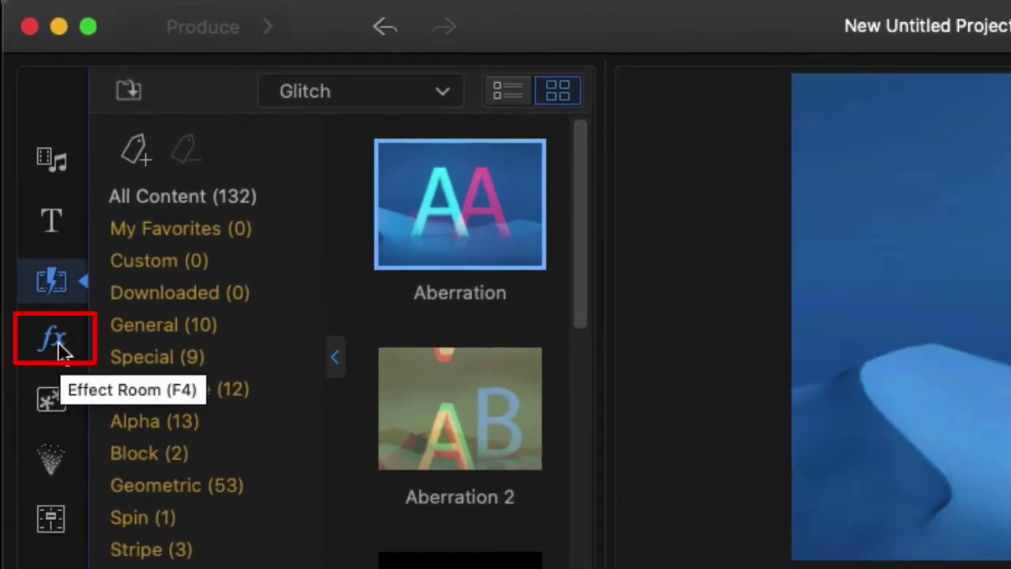
# - Open the video effects library and filter to Style, then Visual effects (22)
pyautogui.click(61, 348)
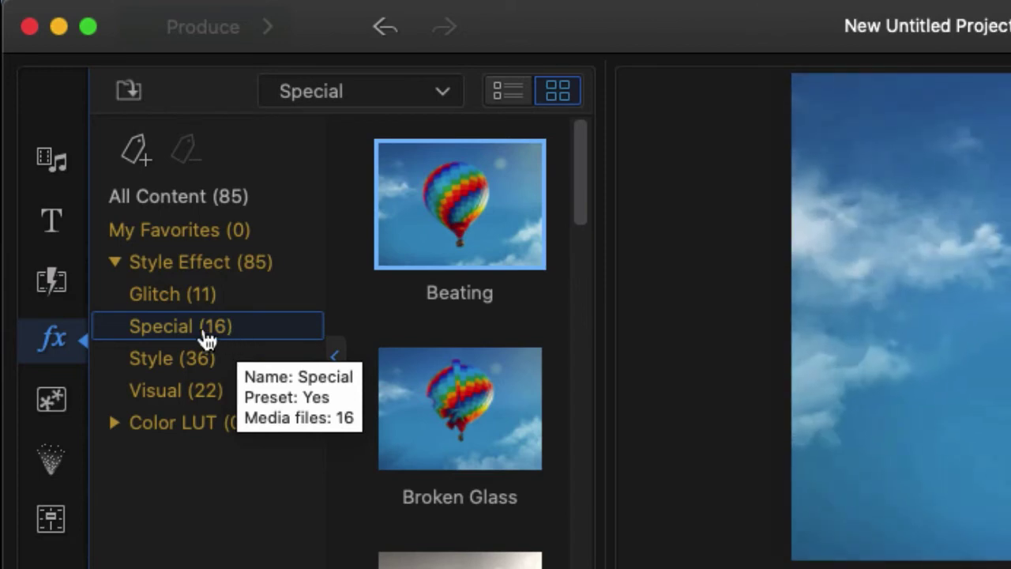
pyautogui.click(192, 365)
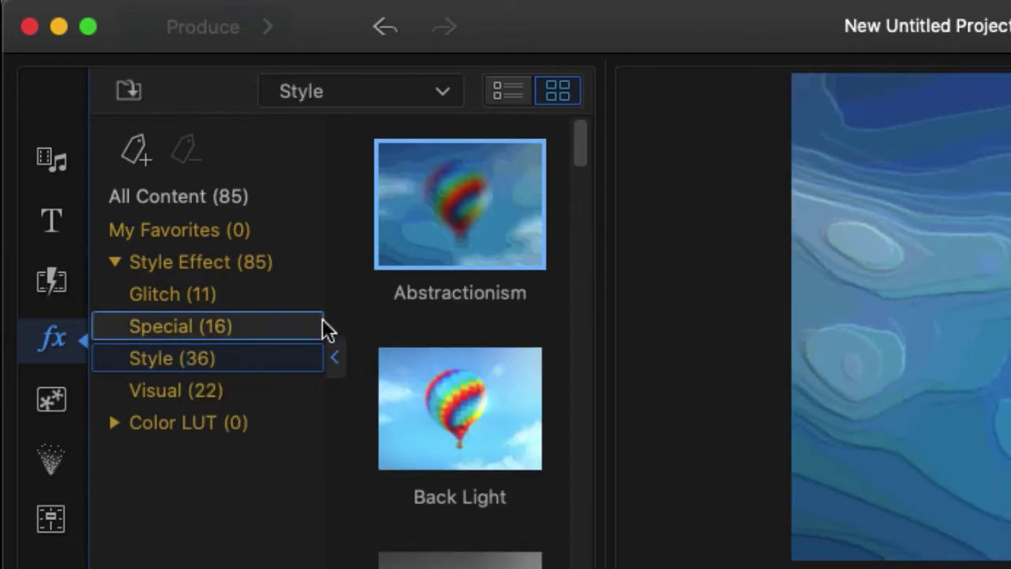
pyautogui.click(197, 412)
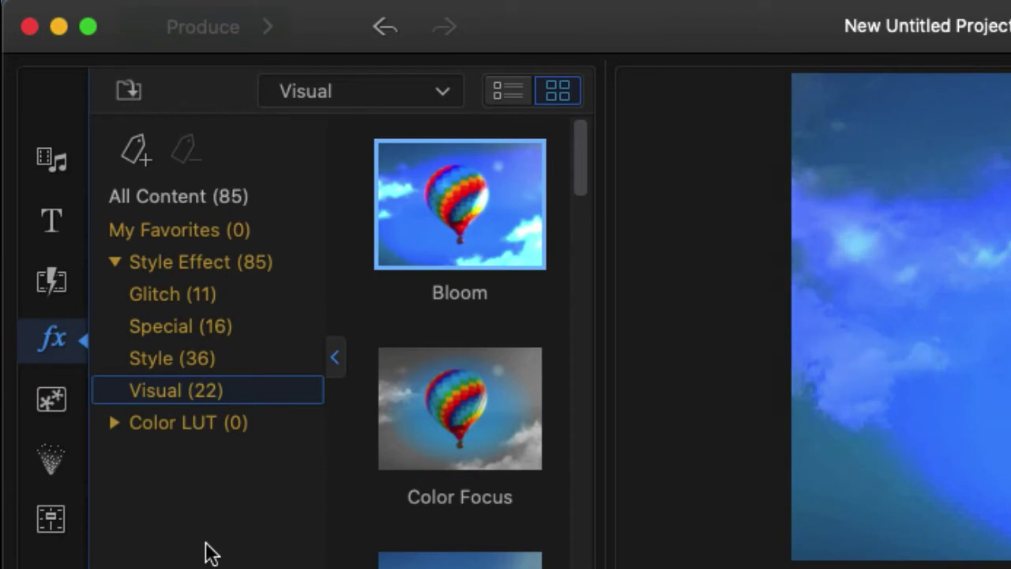
# - Open the PiP objects room and scroll through the General speech-bubble overlays
pyautogui.click(56, 407)
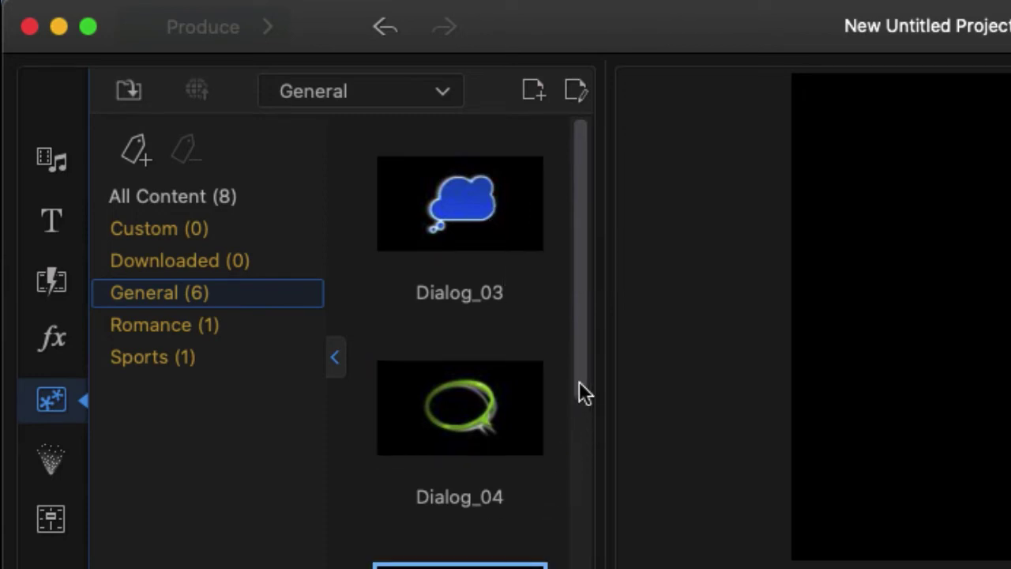
pyautogui.scroll(-10, 580, 387)
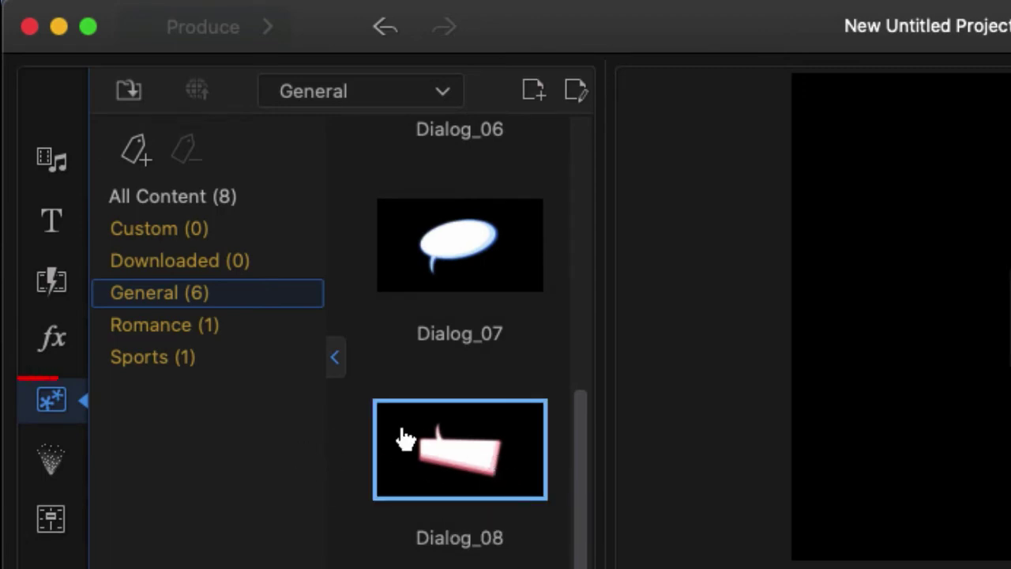
# - Open the particle library and preview Maple, the third particle, then Maple again
pyautogui.click(52, 465)
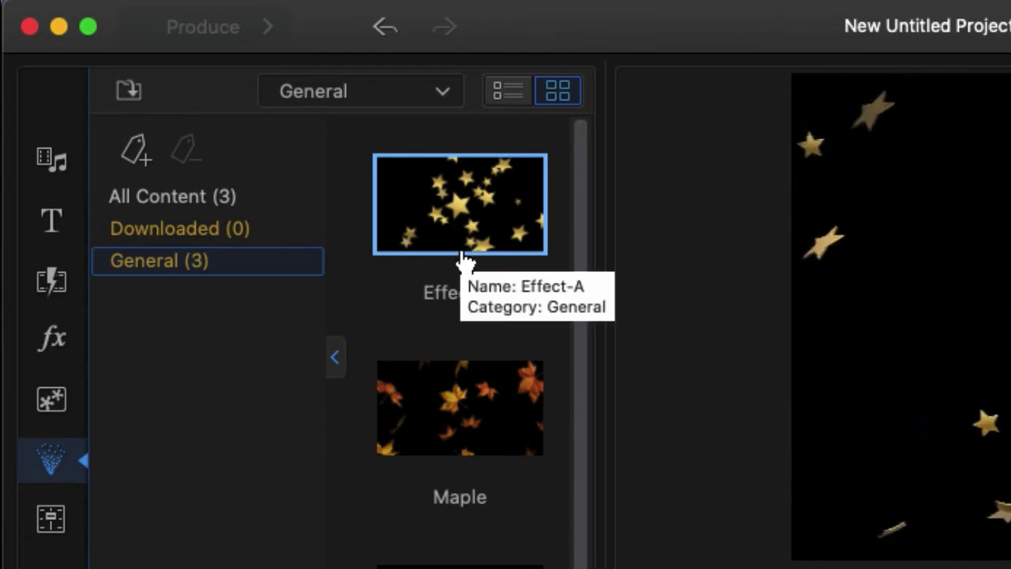
pyautogui.click(459, 411)
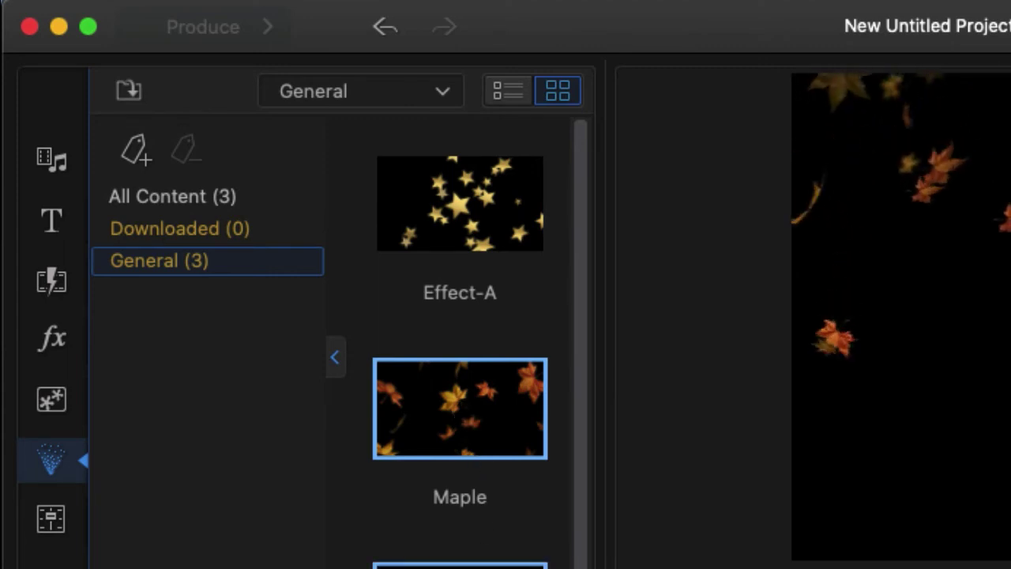
pyautogui.click(460, 566)
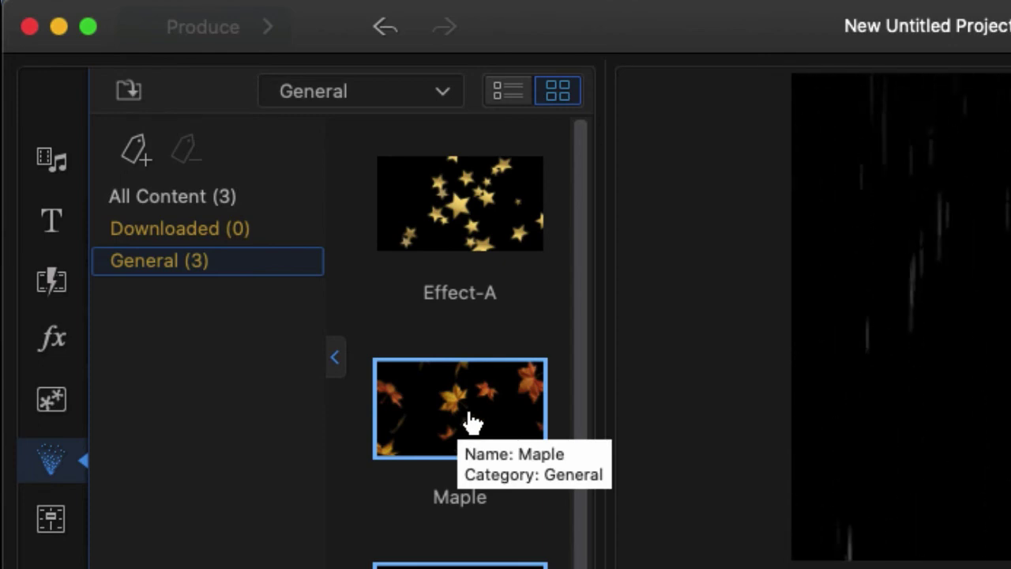
pyautogui.click(469, 423)
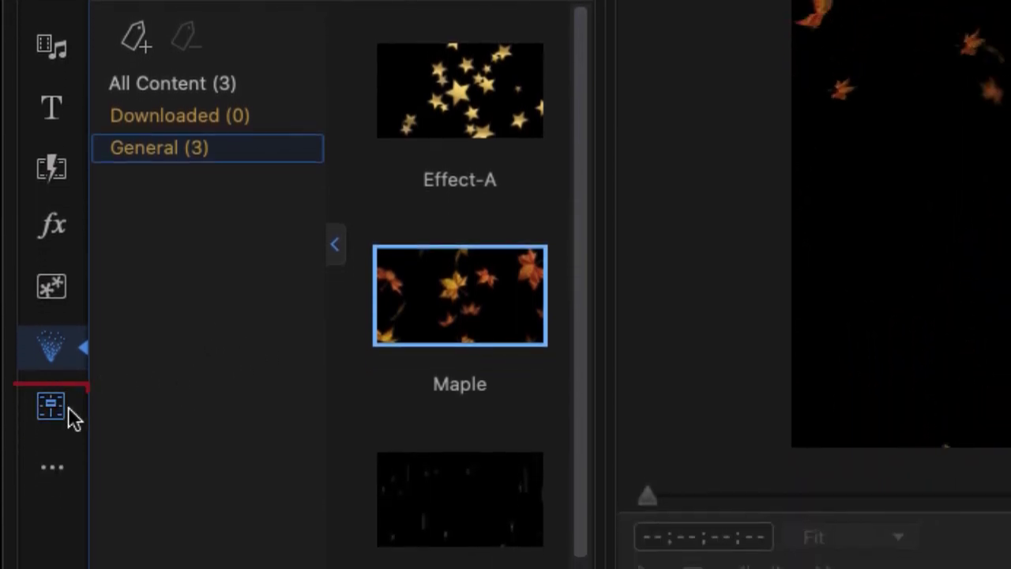
# - Open the audio mixing room showing three track channels at −∞ dB
pyautogui.click(52, 408)
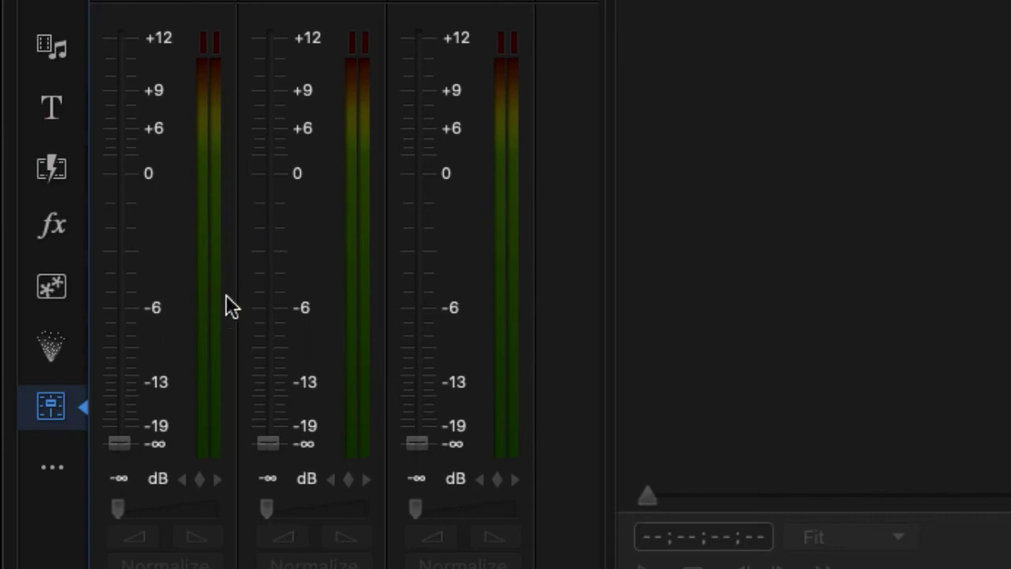
pyautogui.click(55, 473)
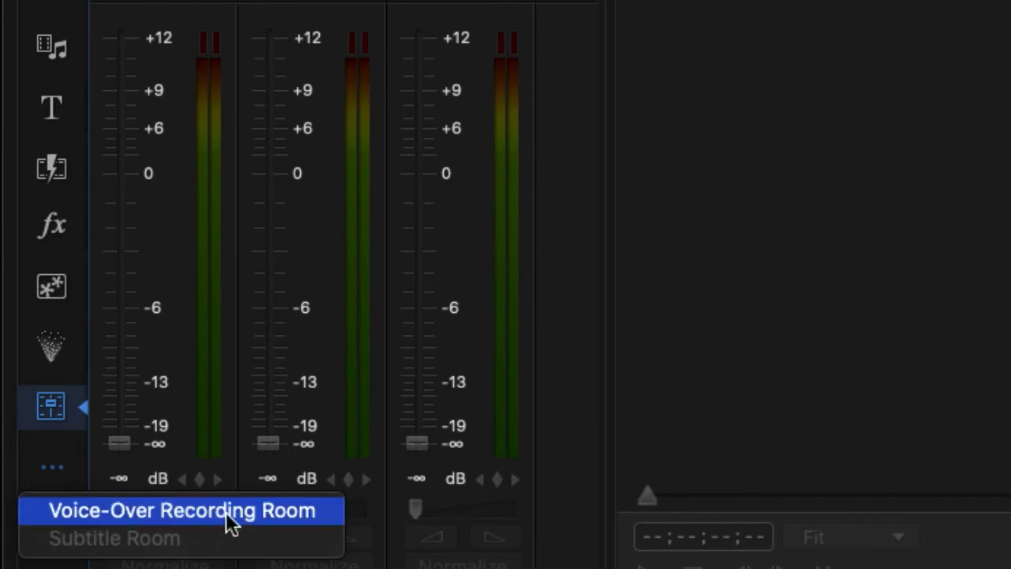
# - Switch to the Voice-Over Recording Room, then dismiss the additional rooms list
pyautogui.click(183, 511)
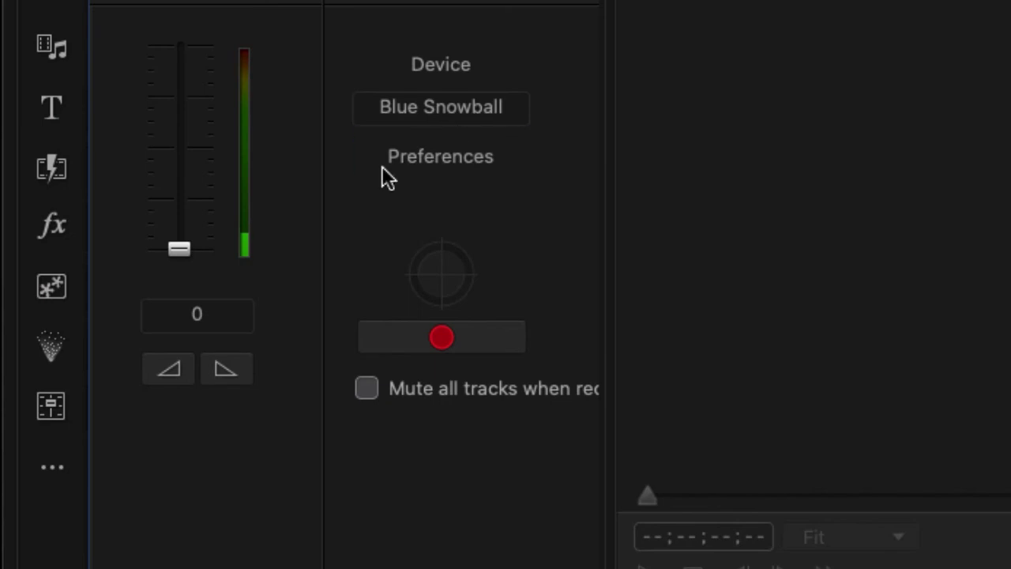
pyautogui.click(57, 471)
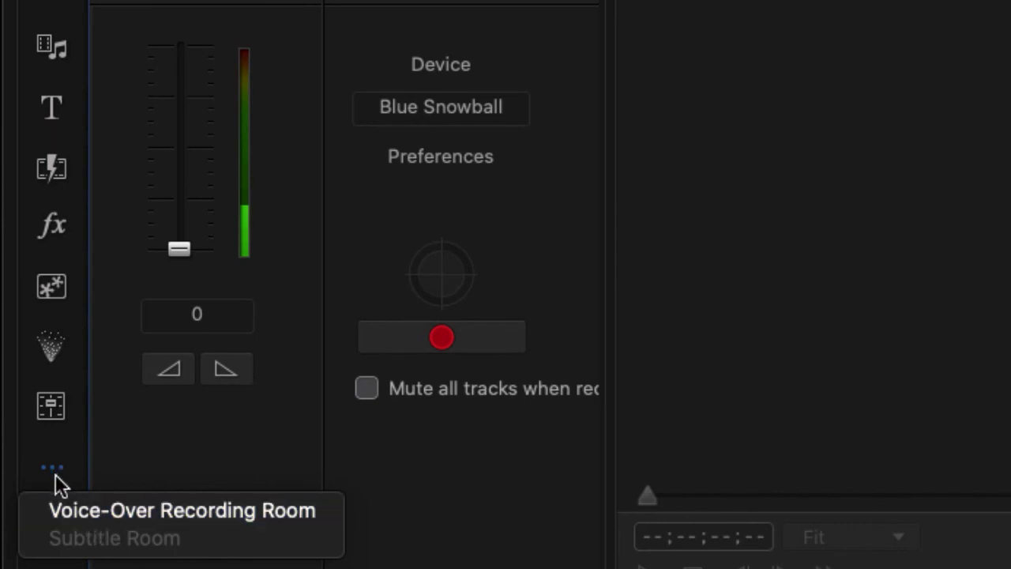
pyautogui.click(52, 47)
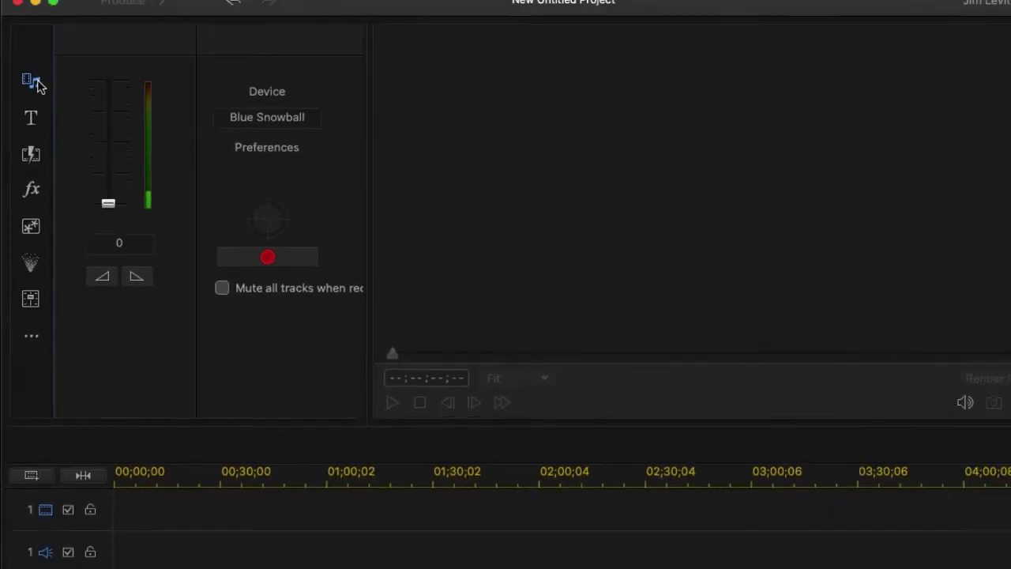
# - Go back to the media room listing the beach clip under Media Content
pyautogui.click(36, 83)
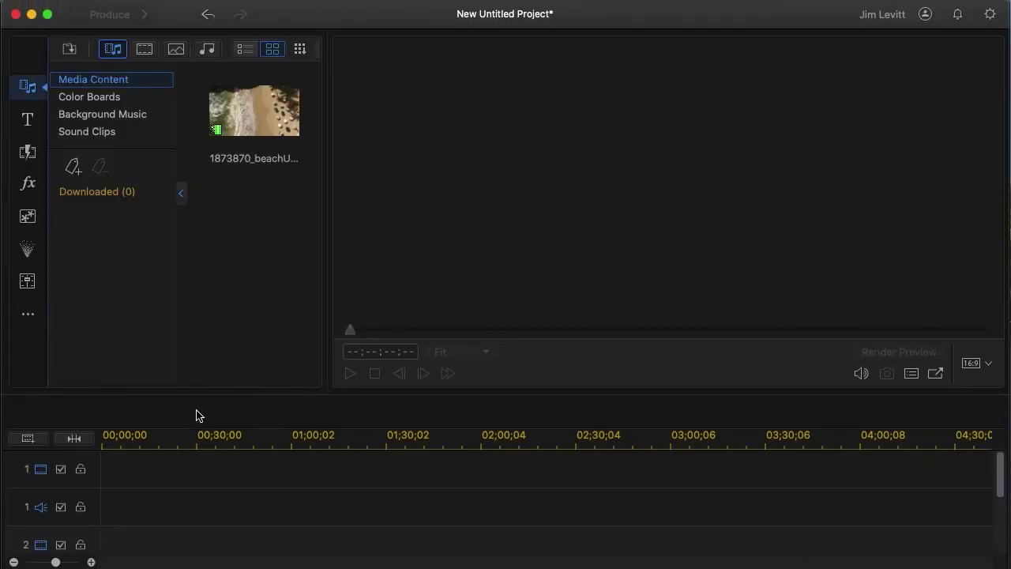